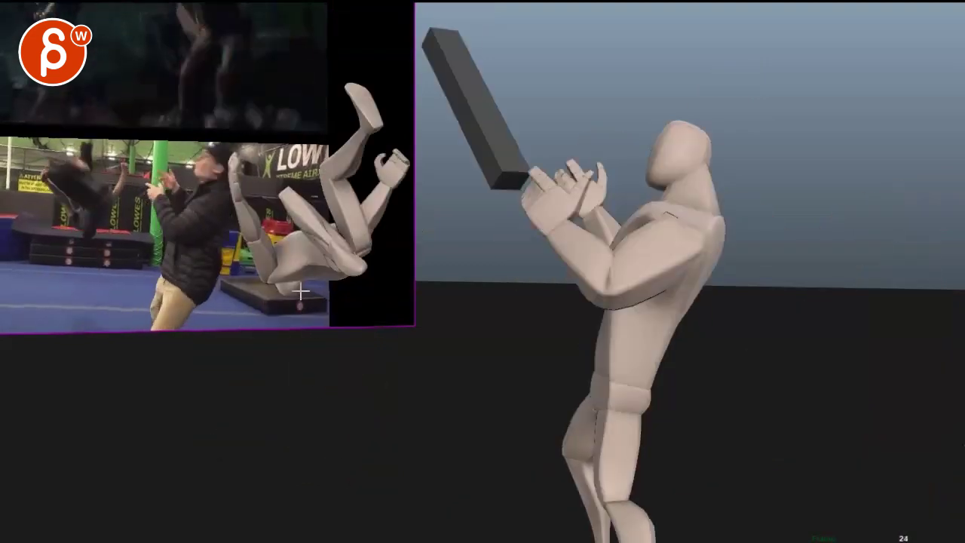
Draw red notes over the flipping mannequin's torso, back and hip, and circle the reference actor.
left_click_drag(285, 330, 364, 268)
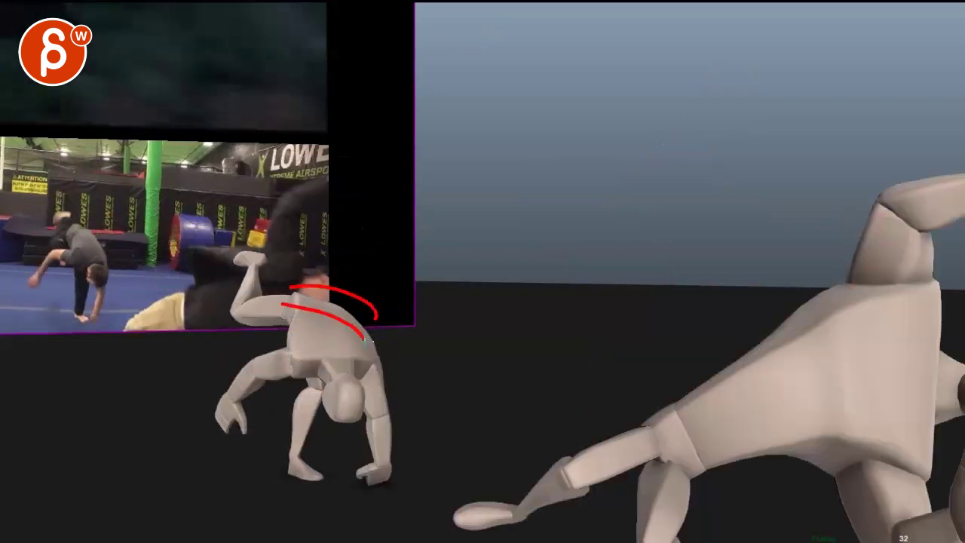
mouse_move(368, 340)
left_mouse_down()
mouse_move(363, 320)
mouse_move(269, 377)
left_mouse_up()
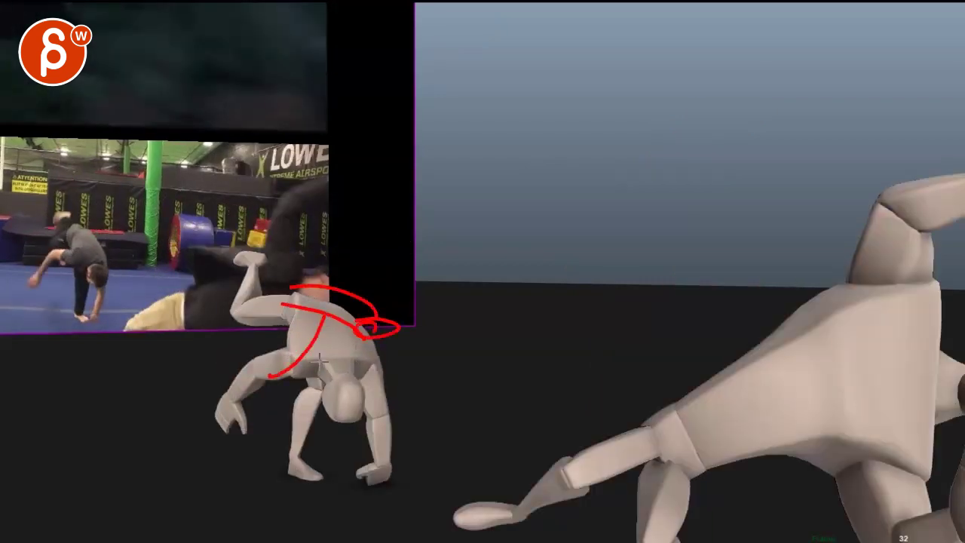
mouse_move(347, 396)
left_mouse_down()
mouse_move(433, 362)
mouse_move(392, 283)
left_mouse_up()
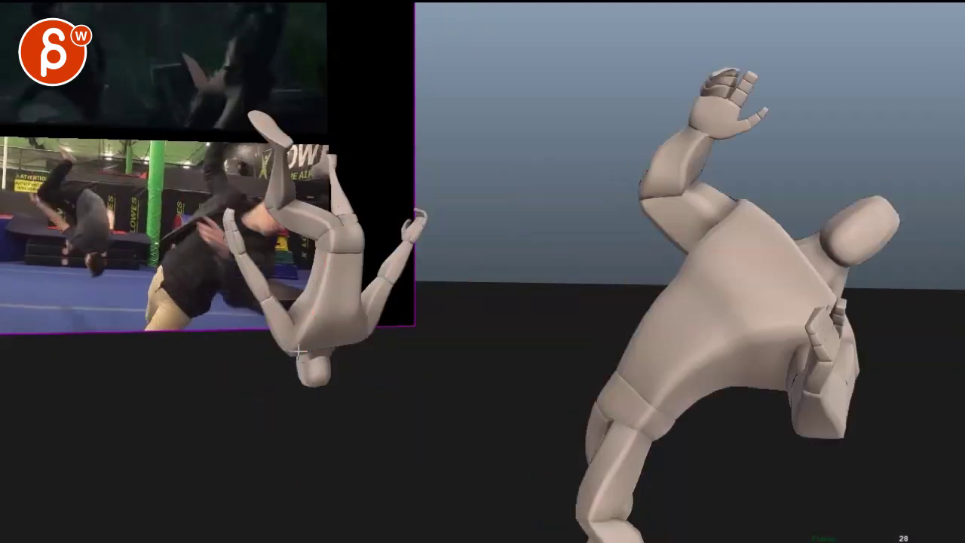
left_click_drag(319, 279, 349, 453)
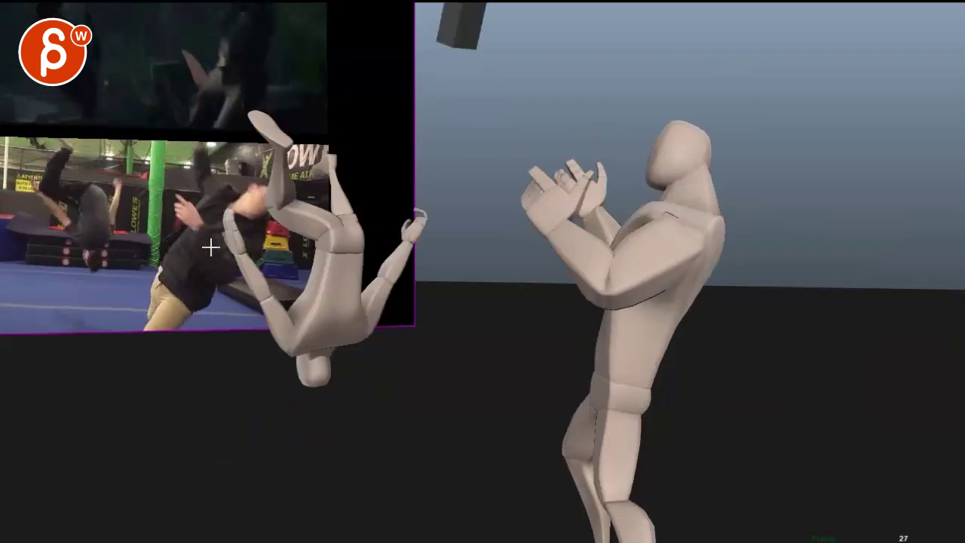
left_click_drag(70, 241, 113, 233)
left_click_drag(281, 310, 344, 362)
Mark the crouched landing pose with red arcs, then resume playback into the walk.
key("alt+v")
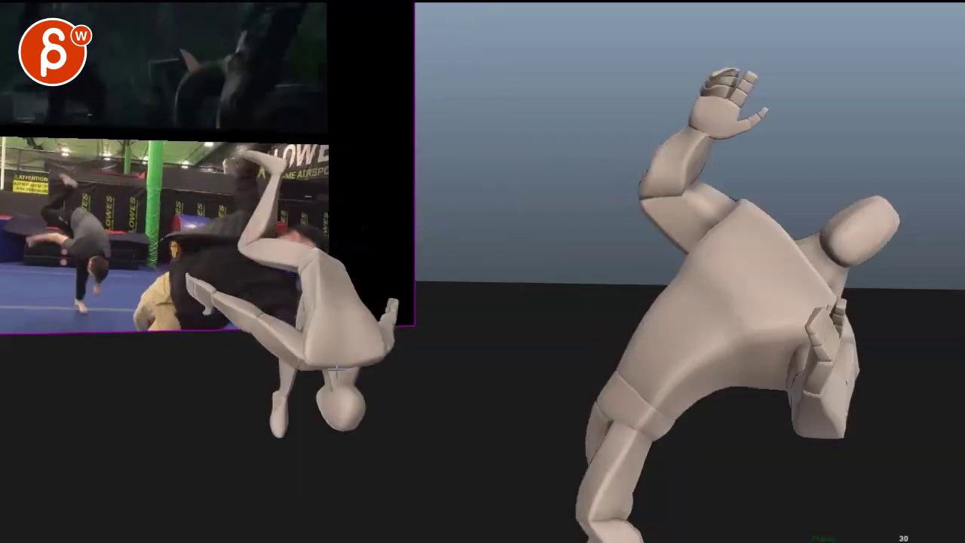
mouse_move(312, 260)
left_mouse_down()
mouse_move(353, 310)
mouse_move(400, 369)
left_mouse_up()
key("alt+period")
key("alt+period")
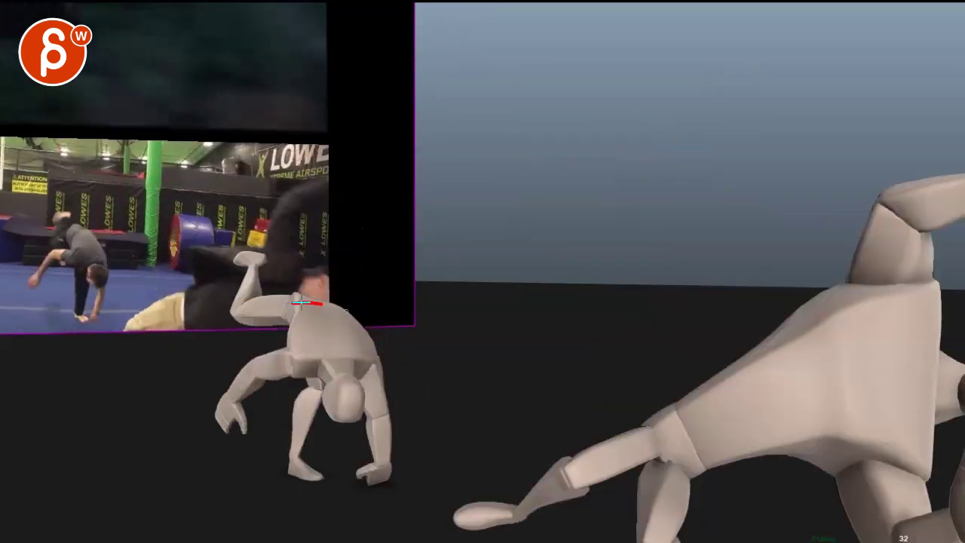
mouse_move(295, 303)
left_mouse_down()
mouse_move(413, 355)
mouse_move(411, 384)
left_mouse_up()
left_click_drag(383, 317, 404, 353)
mouse_move(244, 354)
left_mouse_down()
mouse_move(423, 401)
mouse_move(432, 281)
left_mouse_up()
key("alt+v")
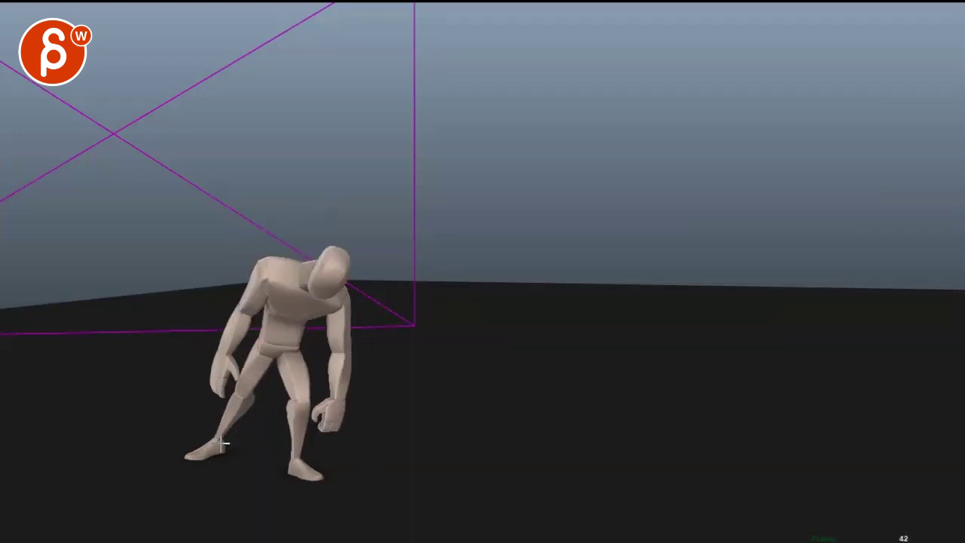
Trace a red guide line up the walking figure, play the walk, then step back to the flip drawing.
left_click_drag(236, 456, 323, 236)
key("alt+v")
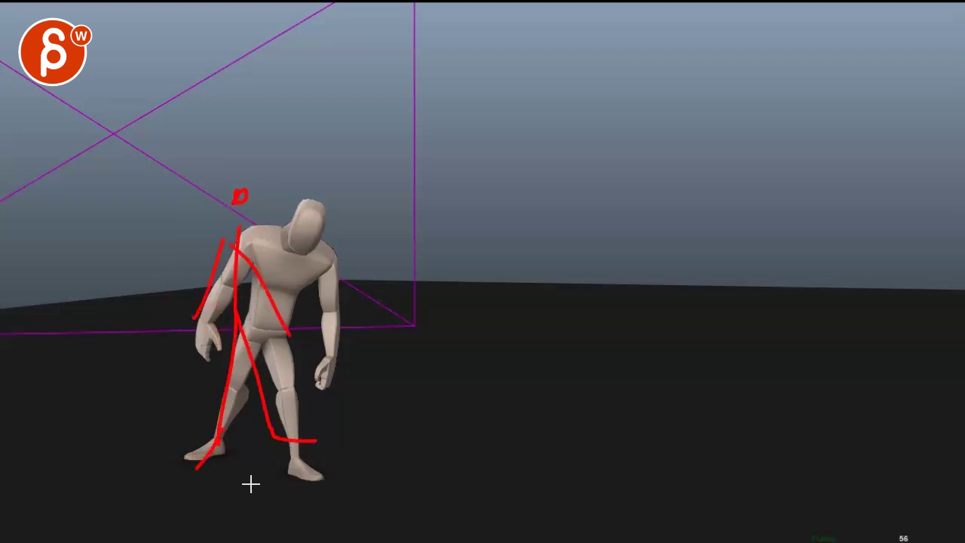
key("alt+comma")
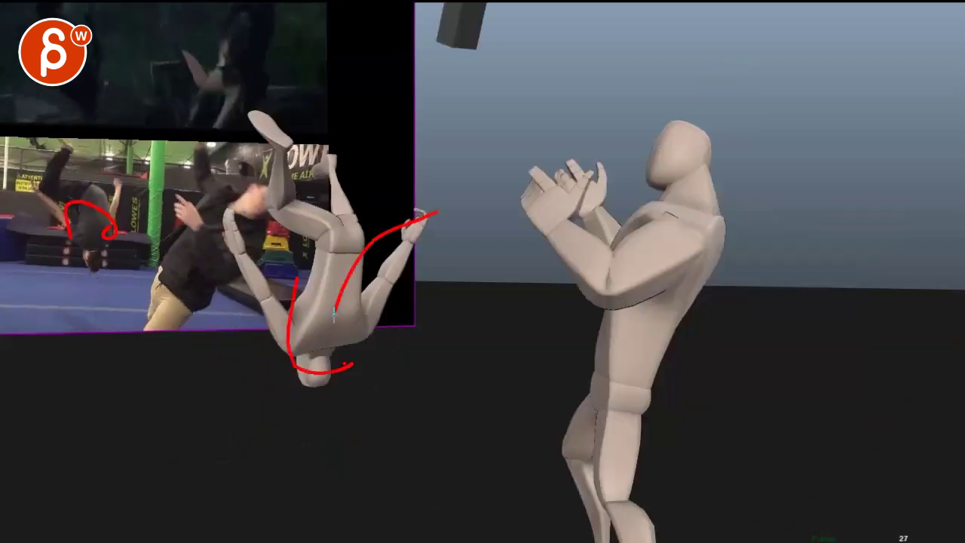
Draw a red X over the tumbling figure.
left_click_drag(433, 231, 360, 373)
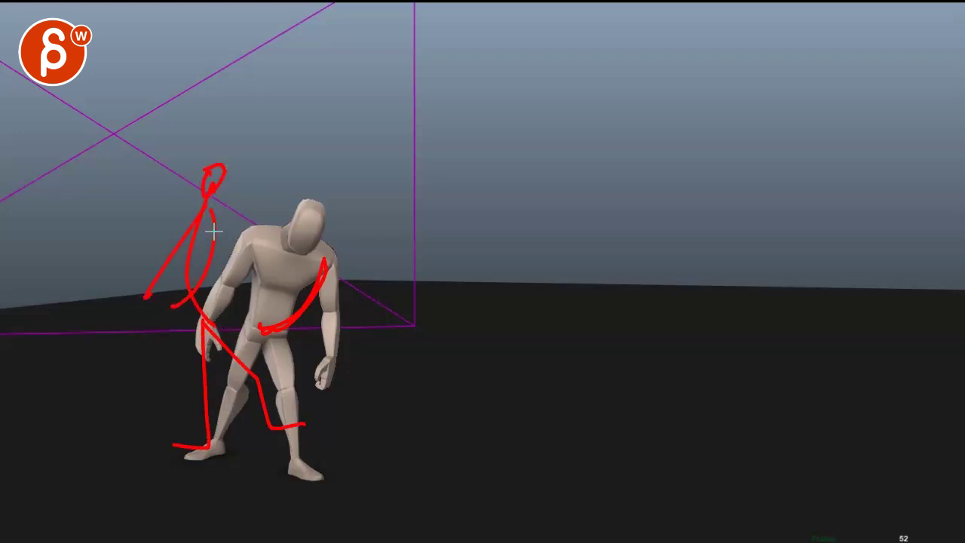
Leave the walk notes behind, sketch a red stick figure over the legs, and exit Grease Pencil.
key("Escape")
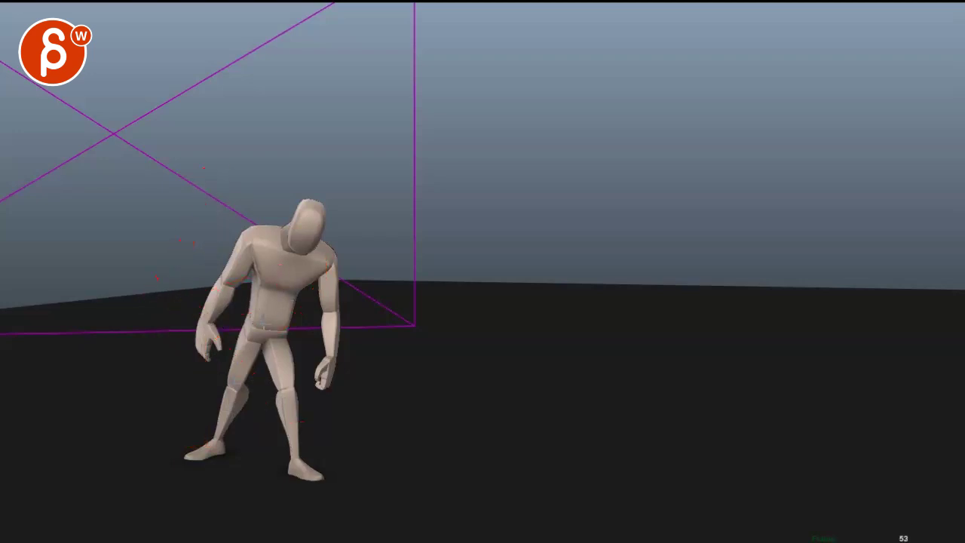
mouse_move(177, 443)
left_mouse_down()
mouse_move(211, 345)
mouse_move(284, 458)
mouse_move(287, 379)
mouse_move(231, 199)
mouse_move(224, 226)
left_mouse_up()
key("Escape")
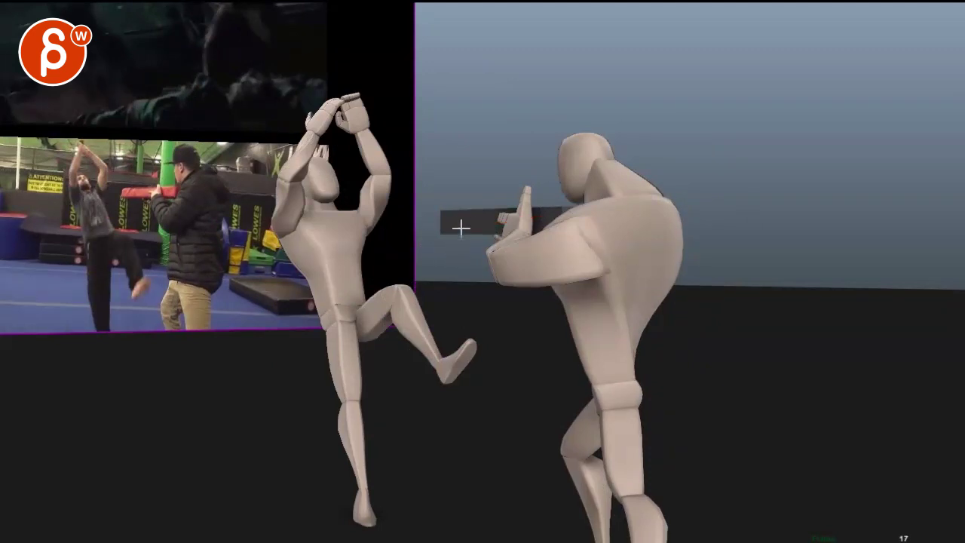
Sketch red arcs tracing the board's swing path up toward the striker's head.
left_click_drag(498, 142, 486, 143)
left_click_drag(505, 194, 450, 239)
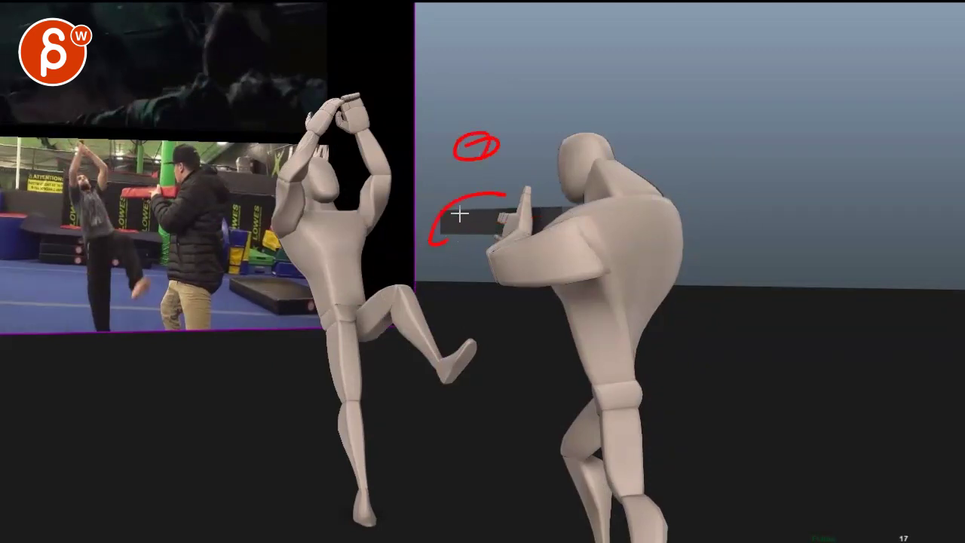
mouse_move(505, 205)
left_mouse_down()
mouse_move(592, 159)
mouse_move(558, 104)
left_mouse_up()
left_click_drag(527, 75, 538, 76)
mouse_move(438, 241)
left_mouse_down()
mouse_move(495, 293)
mouse_move(463, 319)
left_mouse_up()
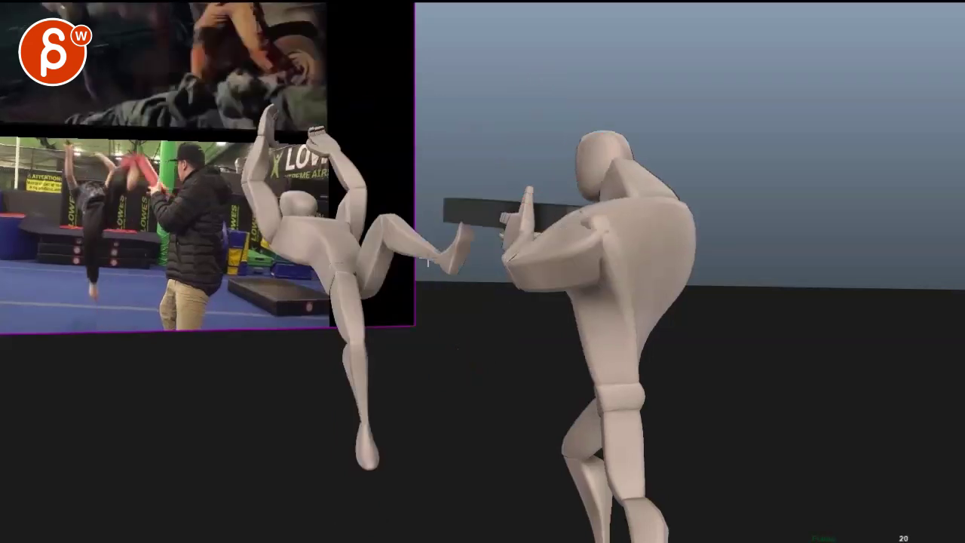
left_click_drag(448, 279, 458, 226)
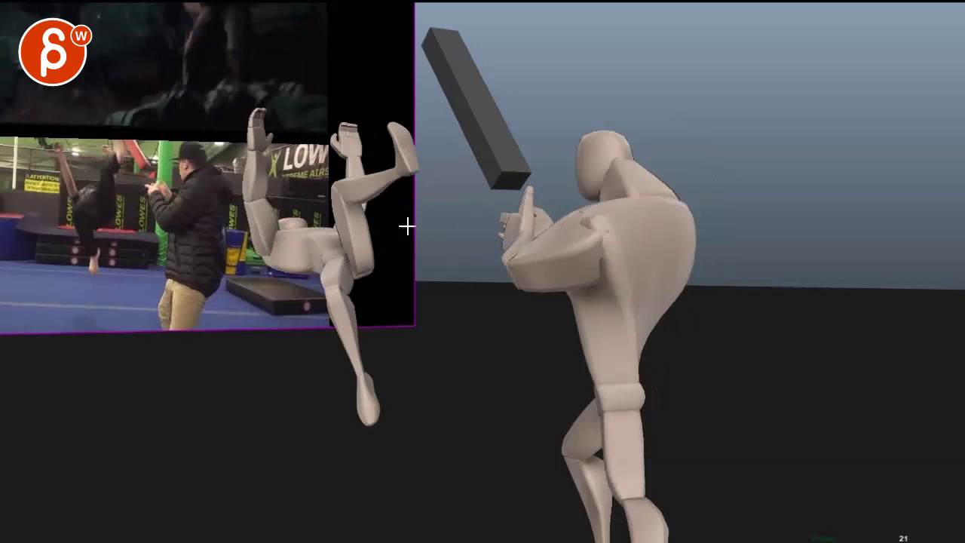
Circle the board and hand at the frame 21 impact, then replay the shot.
left_click_drag(405, 224, 543, 83)
left_click_drag(147, 187, 175, 205)
key("alt+v")
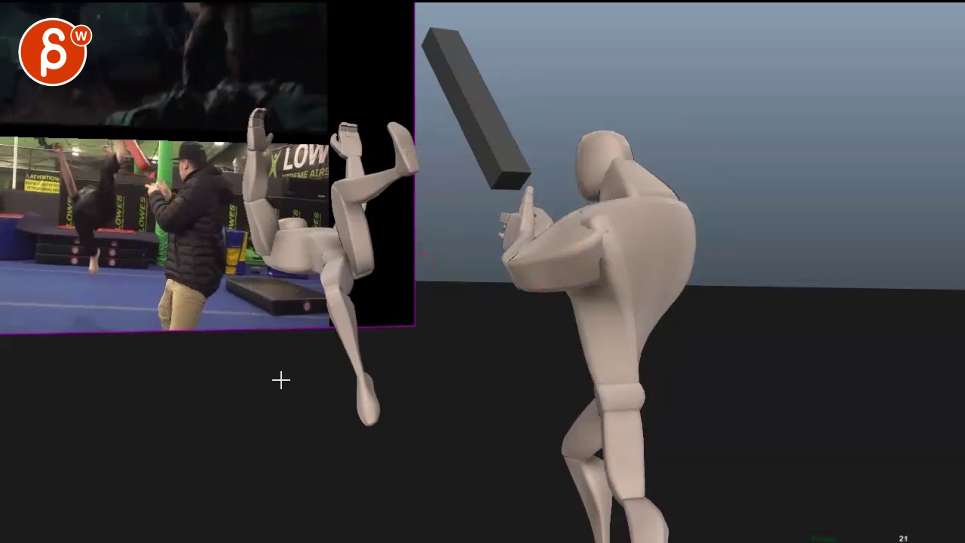